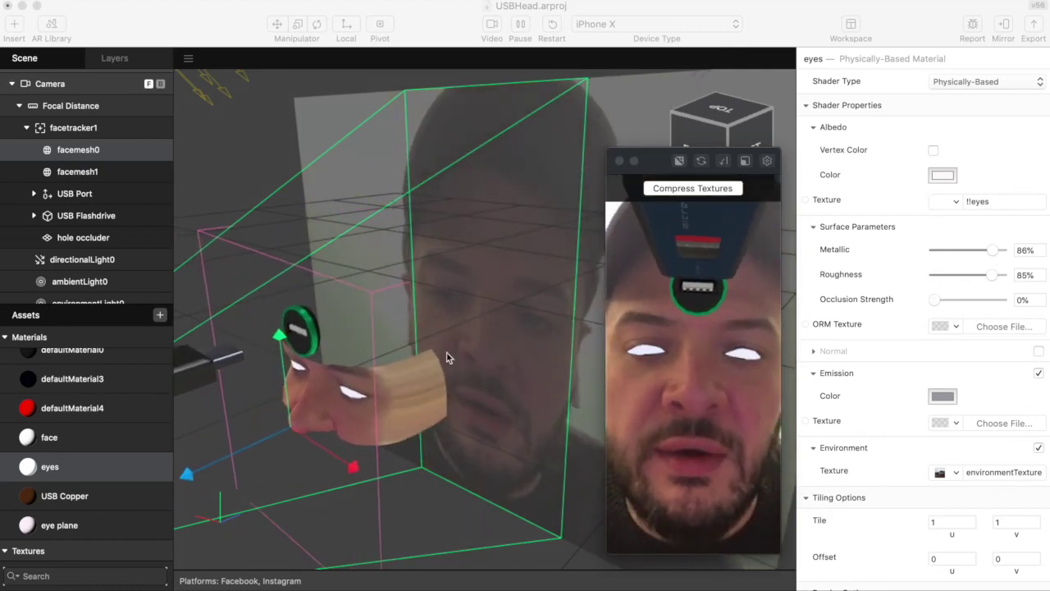
Bring the main Spark AR Studio editor window back into focus.
click(394, 354)
scroll(426, 312, up, 10)
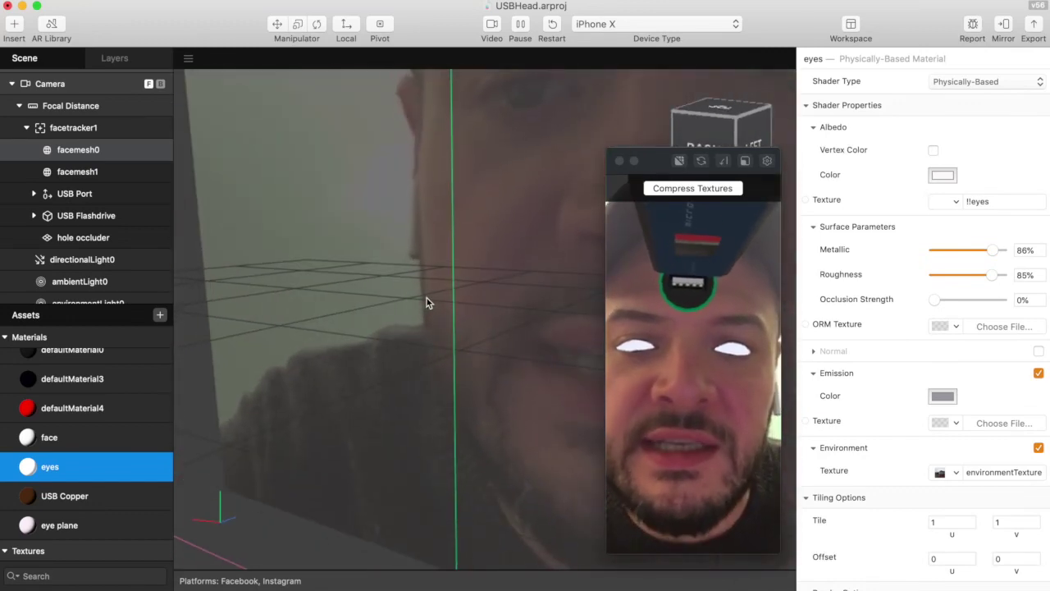
drag(427, 301, 451, 380)
scroll(451, 380, down, 10)
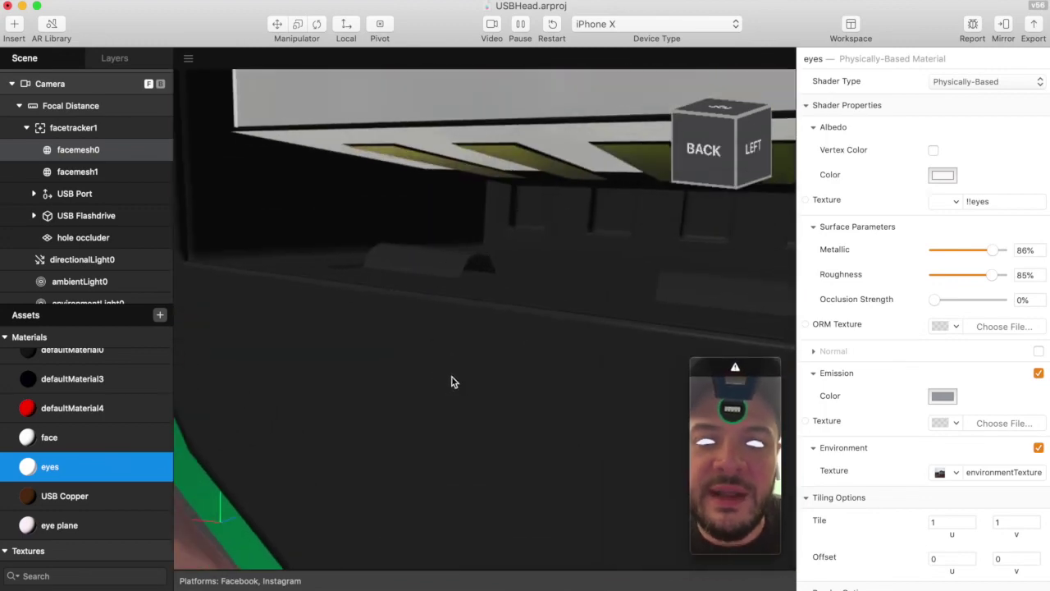
drag(449, 367, 441, 352)
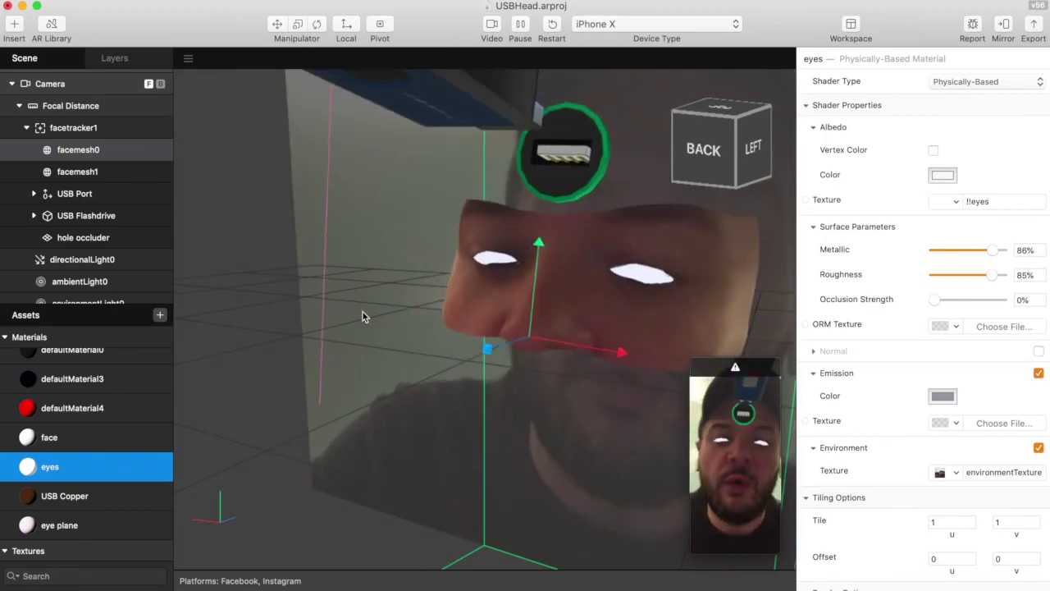
scroll(363, 312, down, 10)
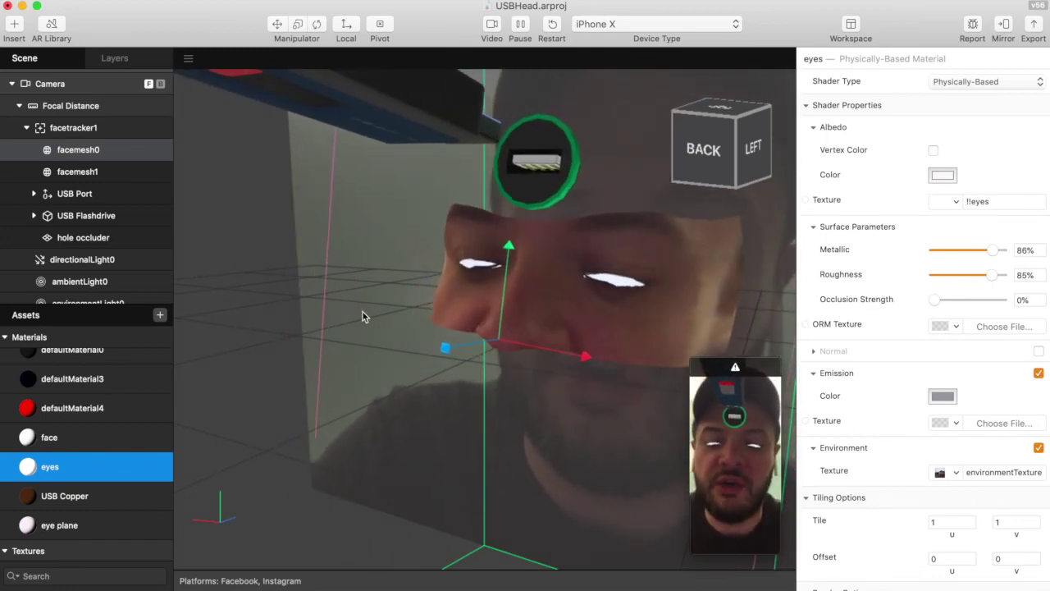
scroll(363, 311, down, 3)
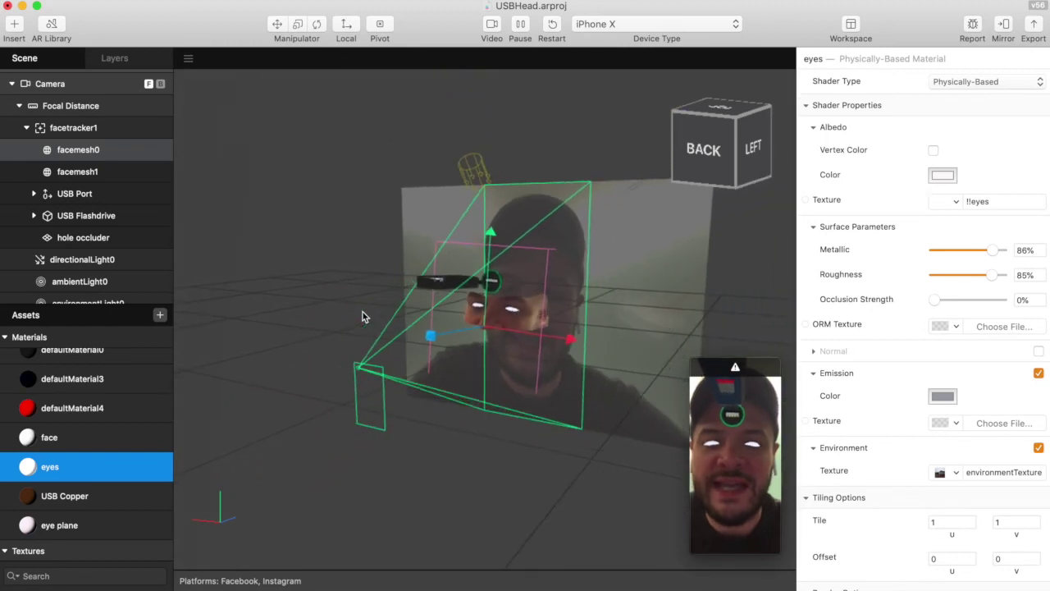
scroll(362, 312, up, 8)
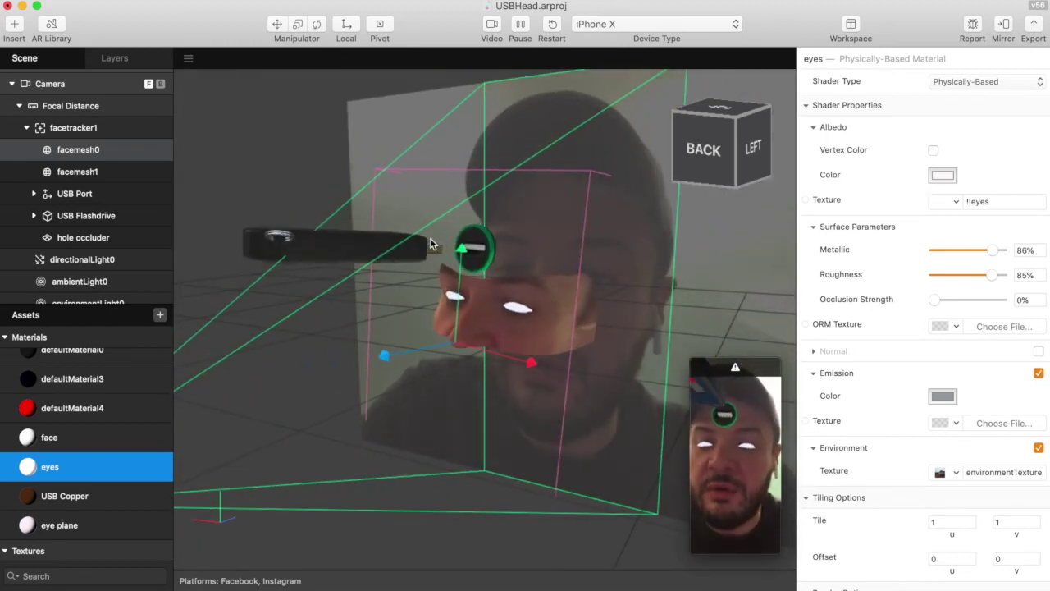
click(111, 199)
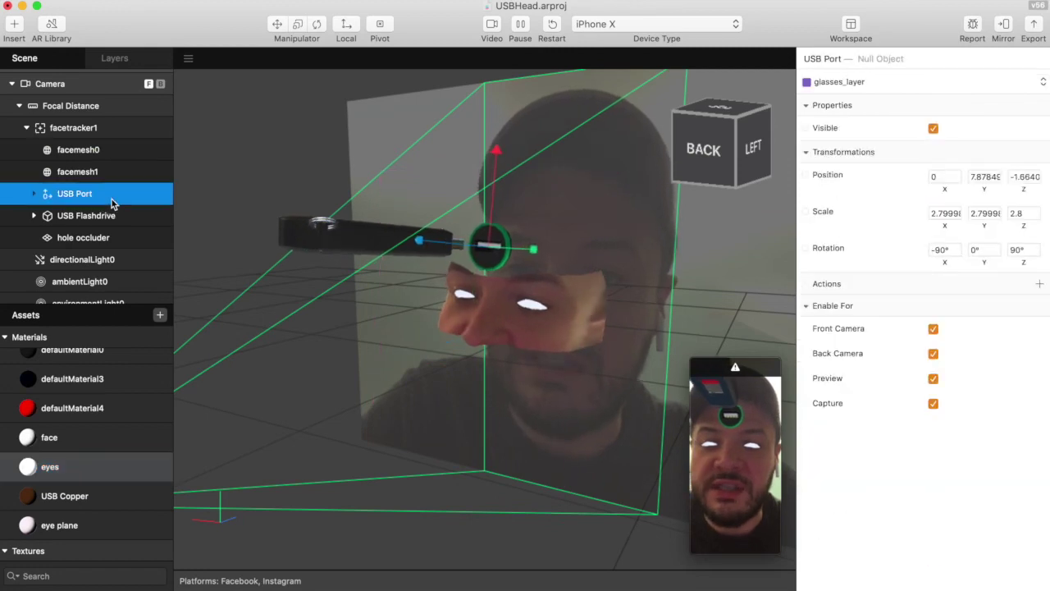
Drag the USB Flashdrive forward along Z toward the camera, check it from side angles, then select hole occluder.
click(112, 216)
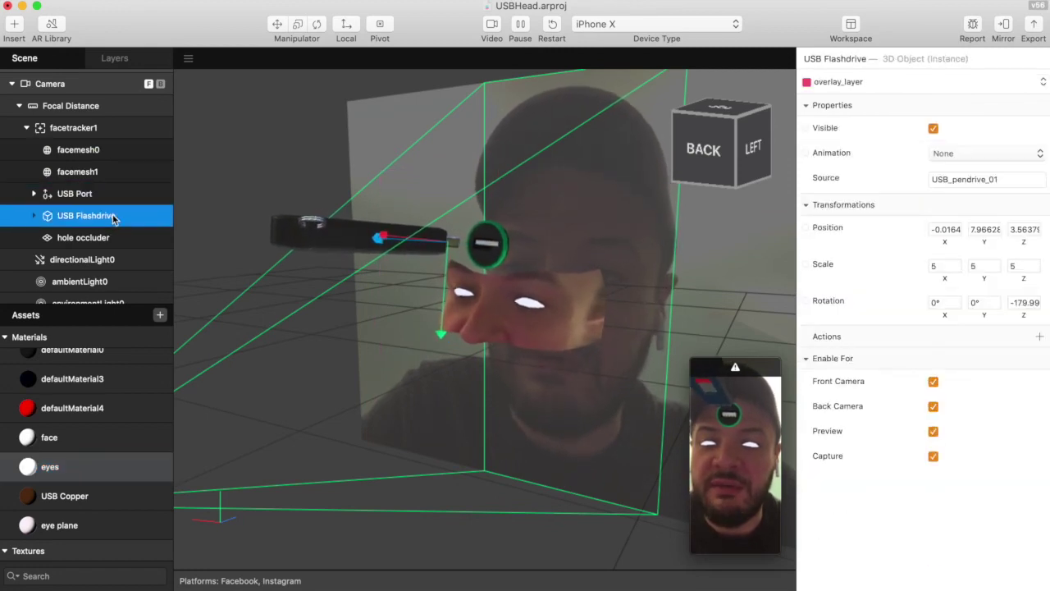
drag(392, 283, 363, 367)
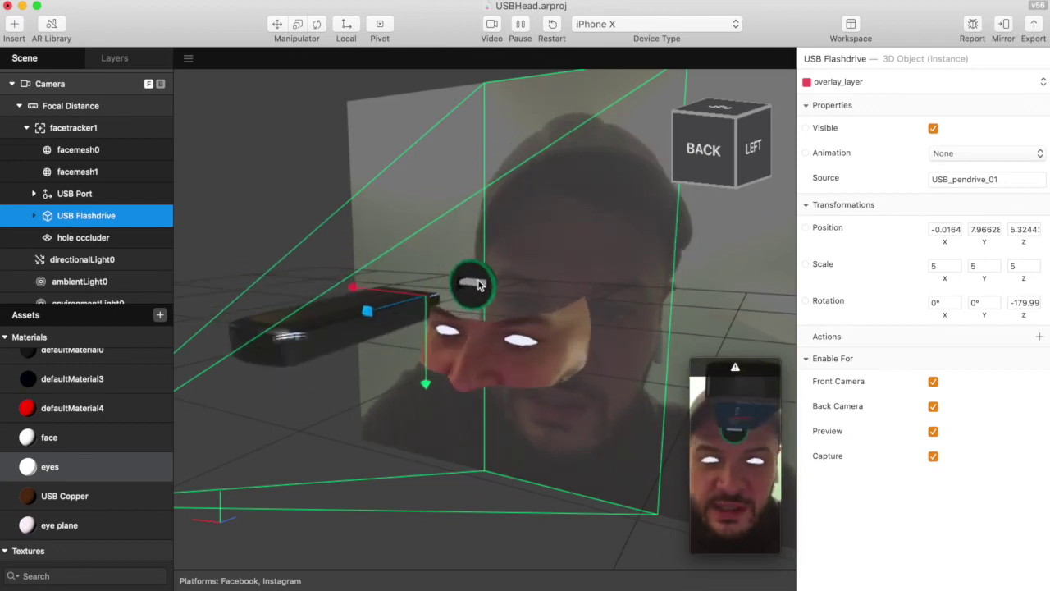
scroll(479, 283, up, 5)
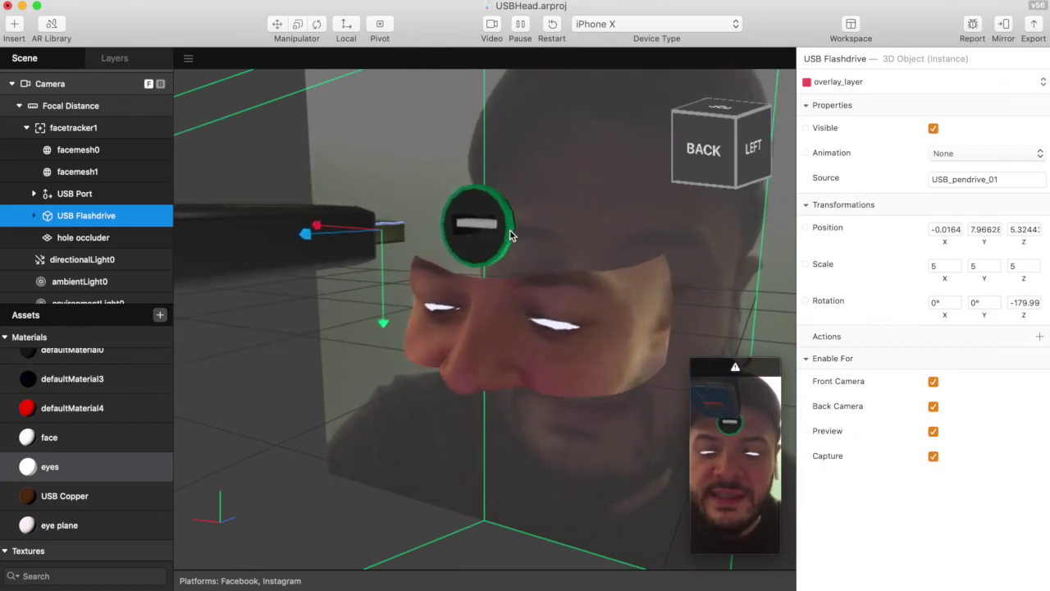
scroll(510, 235, down, 10)
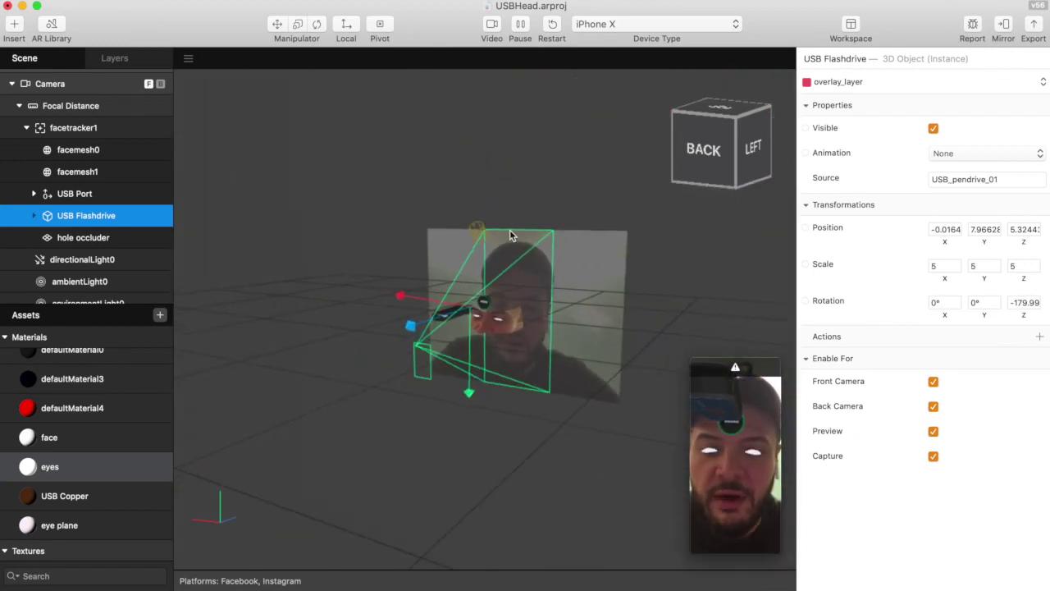
right_drag(509, 236, 493, 237)
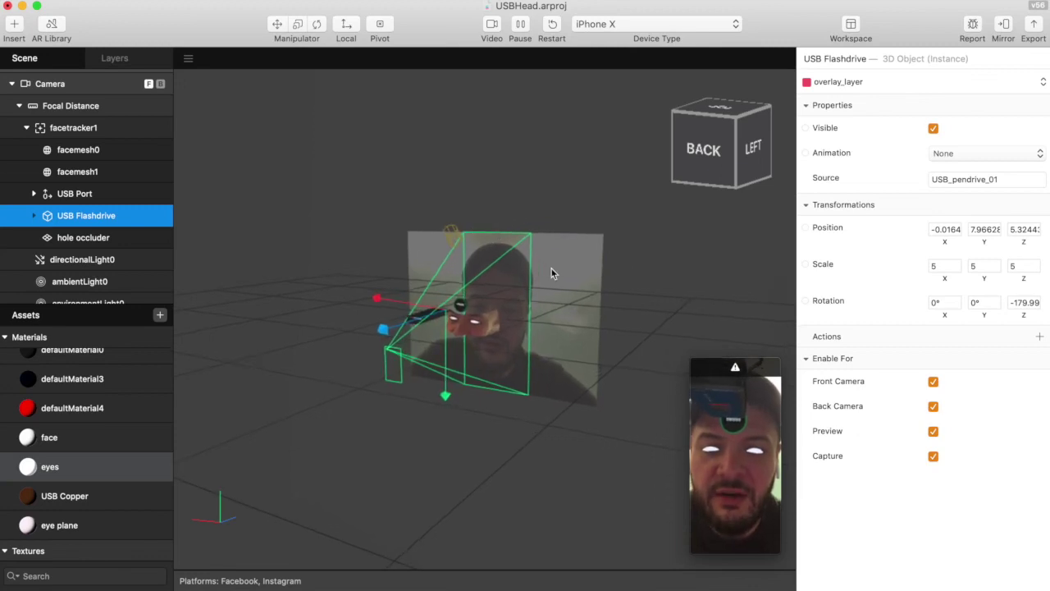
drag(551, 273, 379, 286)
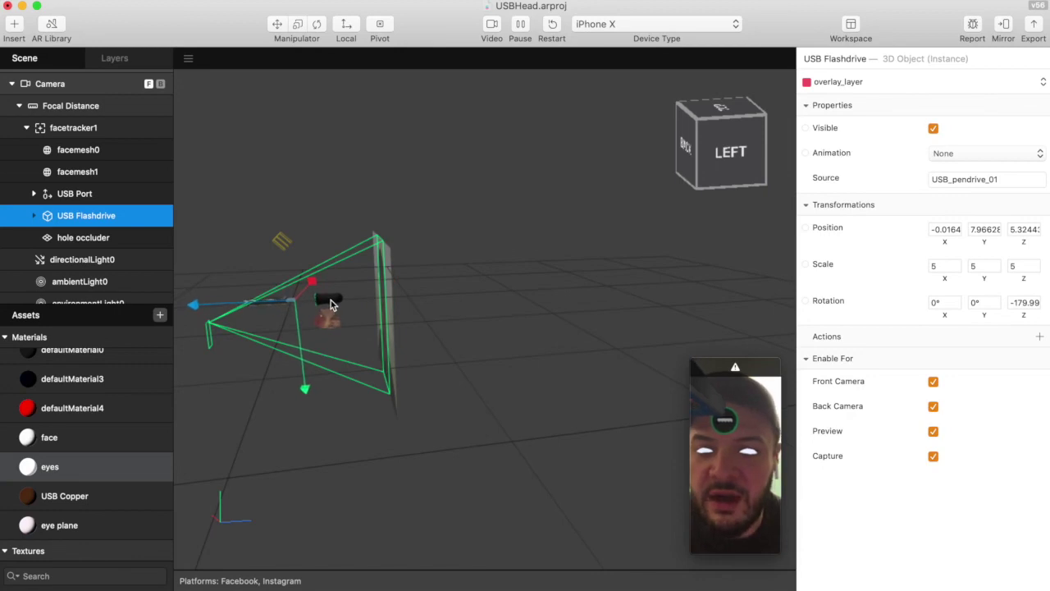
scroll(331, 304, up, 5)
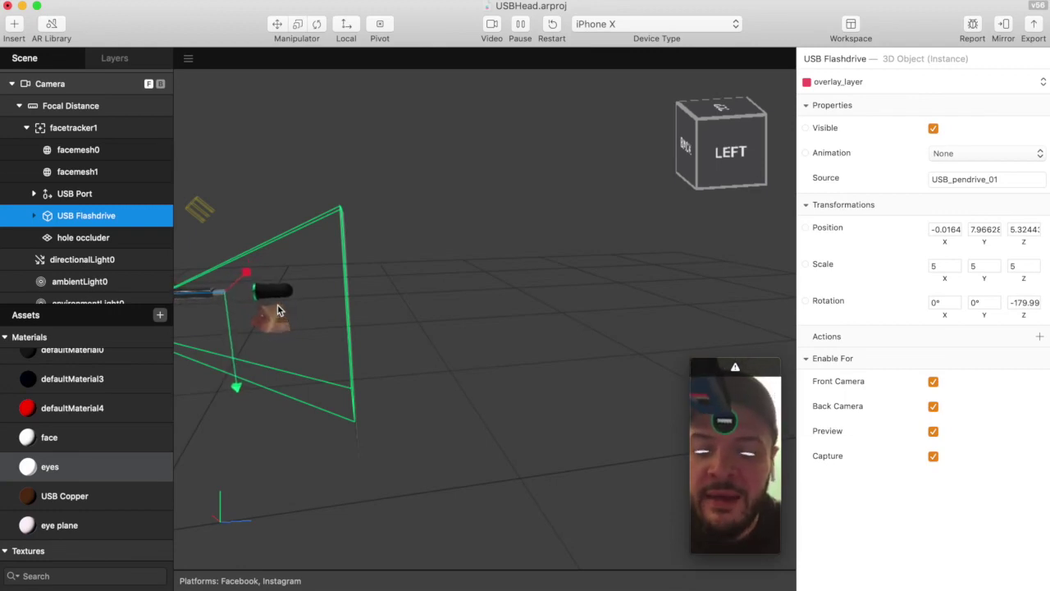
drag(277, 310, 486, 266)
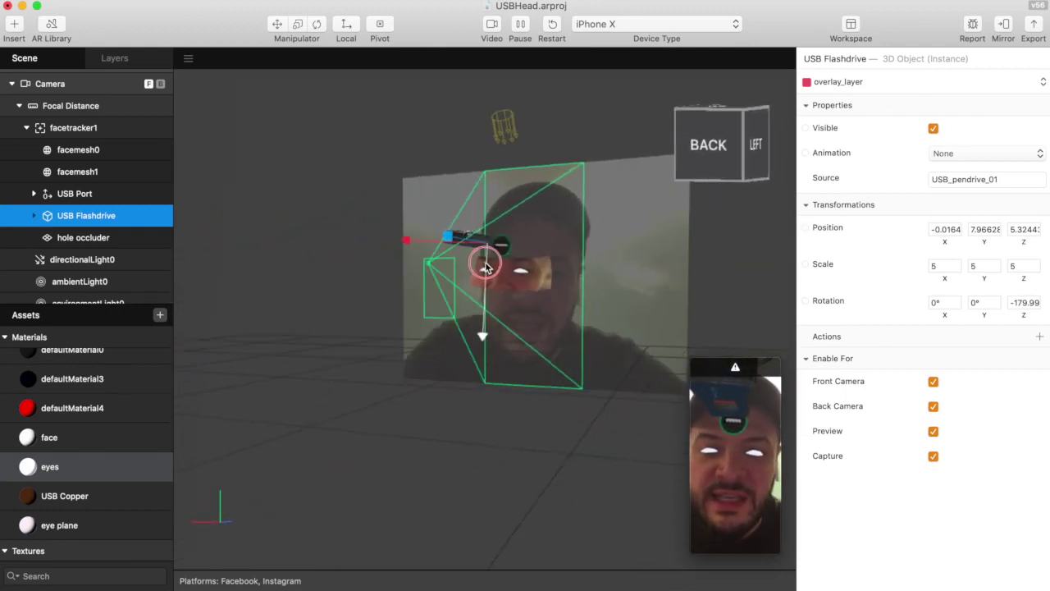
scroll(119, 273, down, 2)
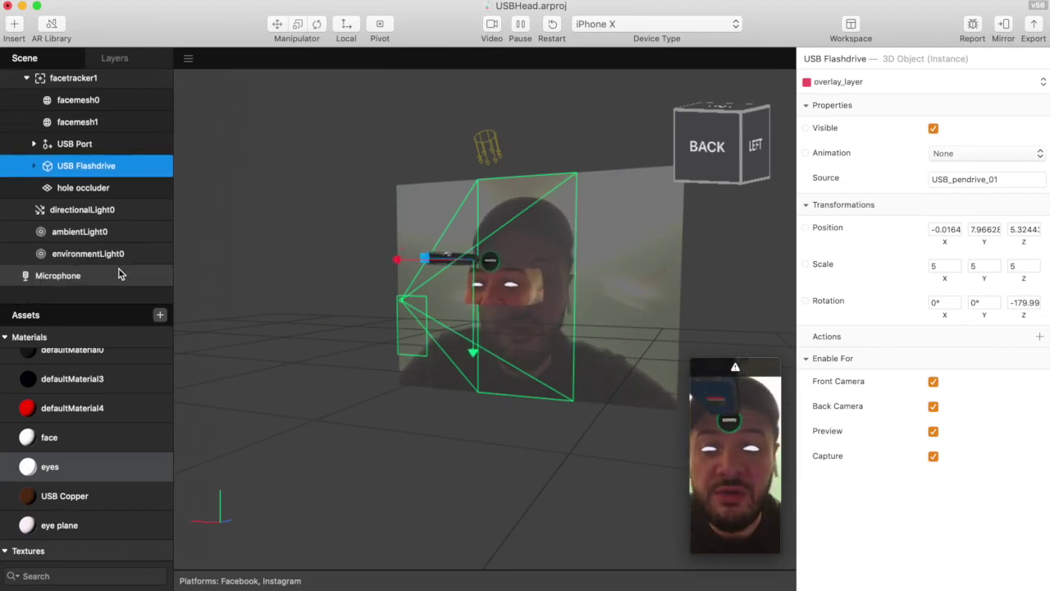
scroll(119, 273, up, 1)
click(102, 205)
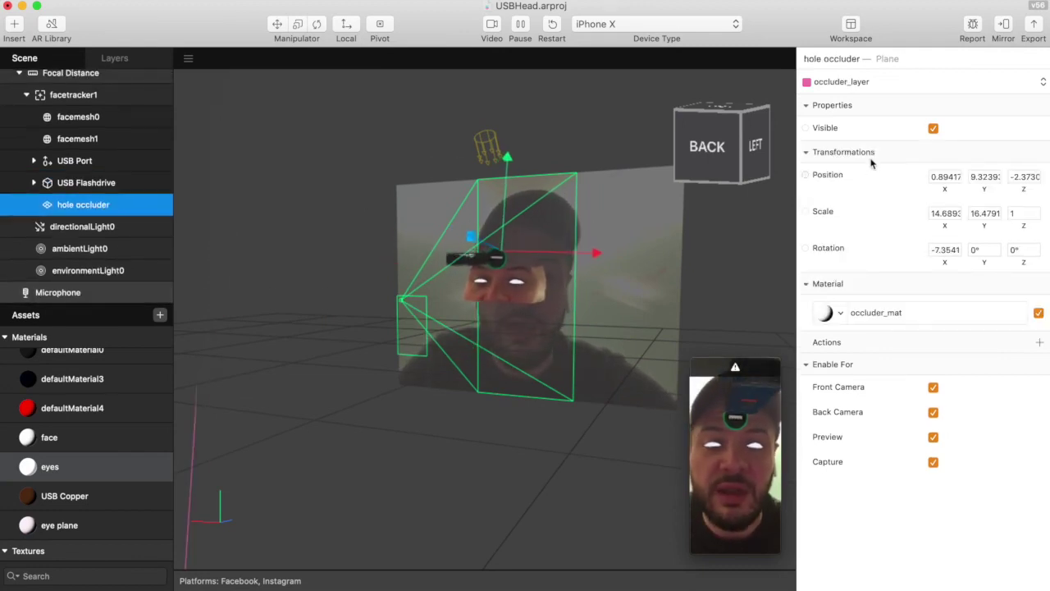
Turn off the hole occluder's Visible option and pop the preview out as a floating window.
click(933, 129)
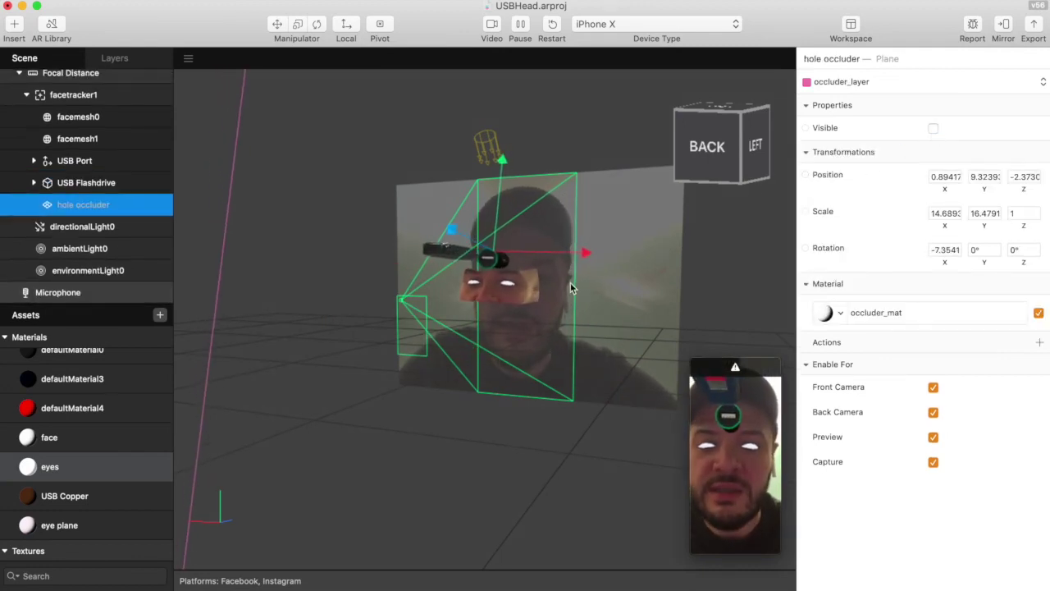
click(749, 465)
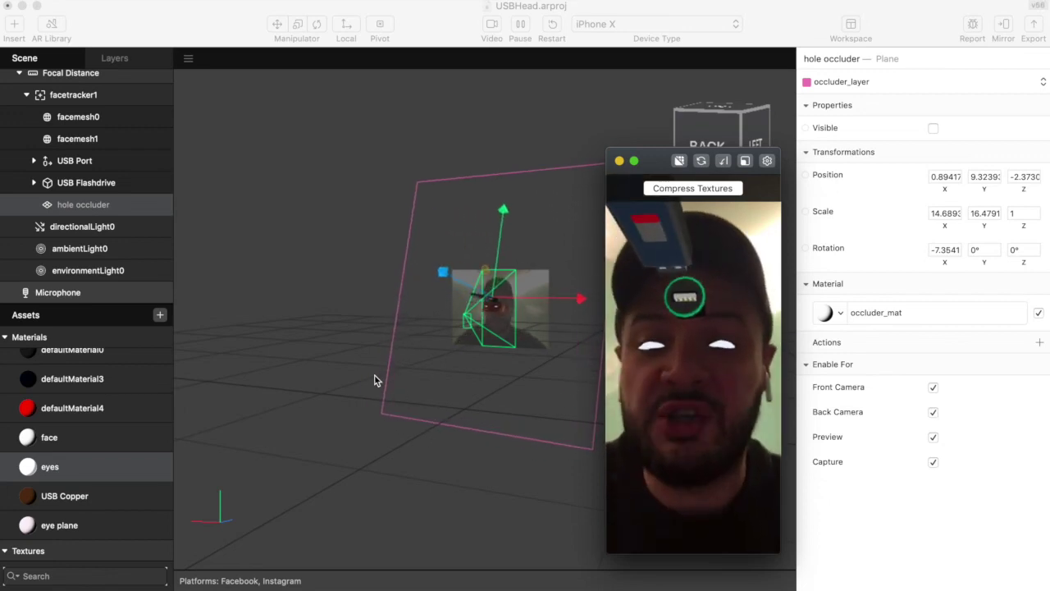
scroll(82, 176, up, 2)
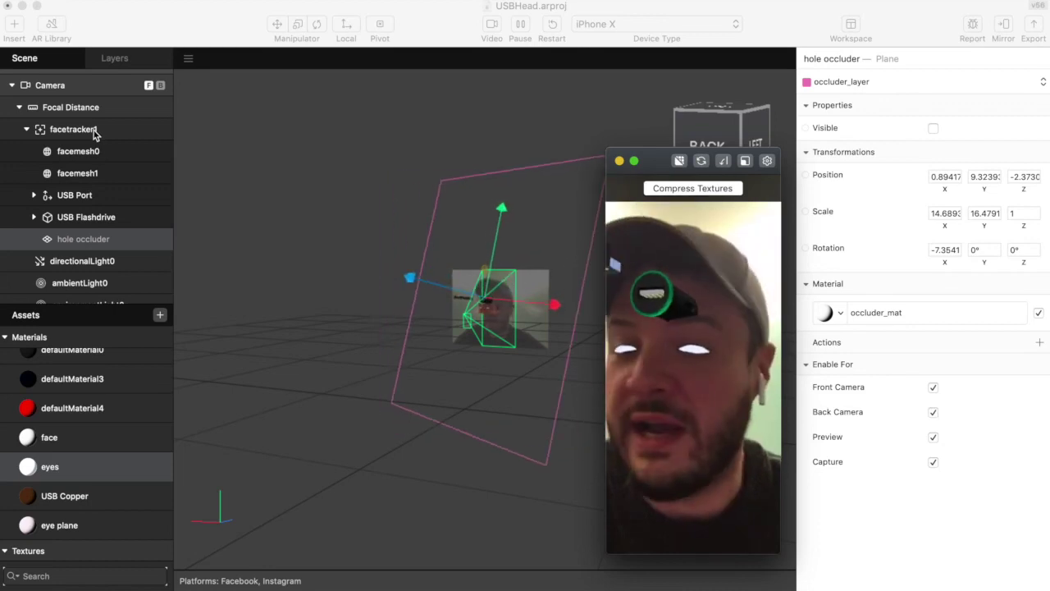
Briefly swap the hole occluder to defaultMaterial0, tick Visible, then reassign occluder_mat.
click(97, 238)
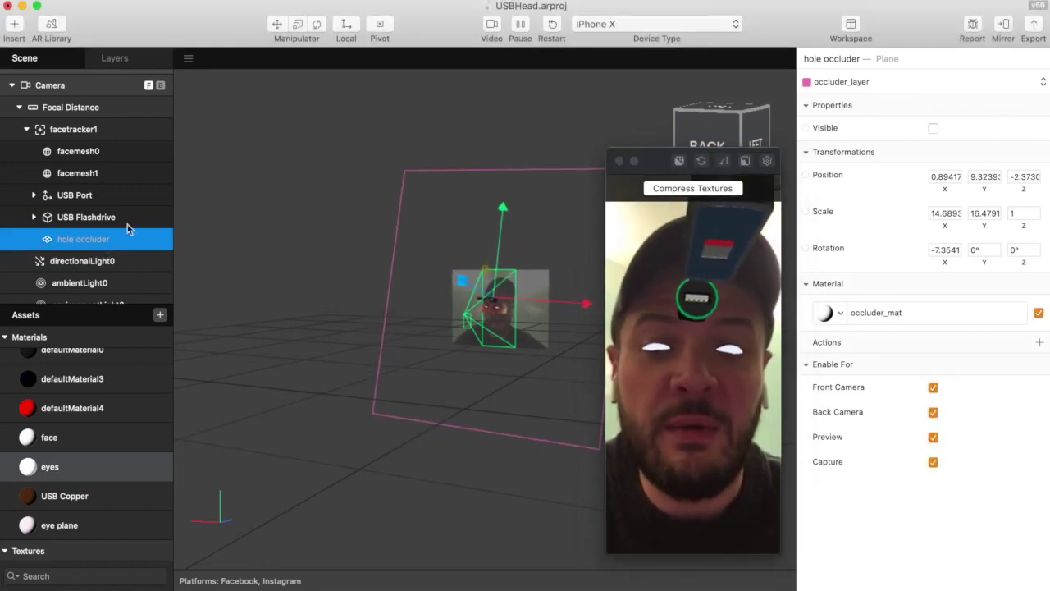
click(920, 311)
click(840, 313)
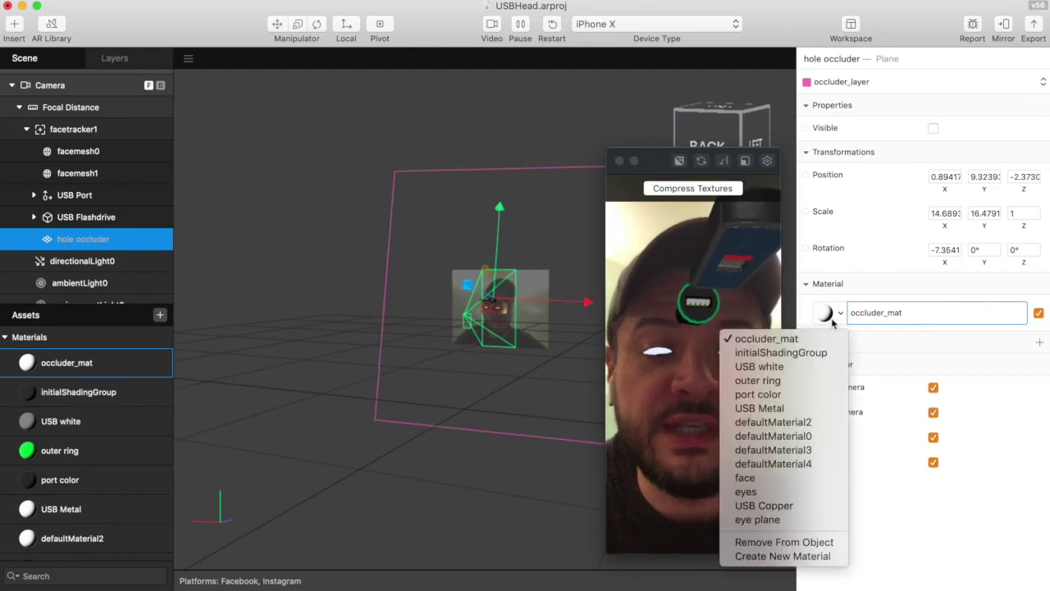
click(813, 436)
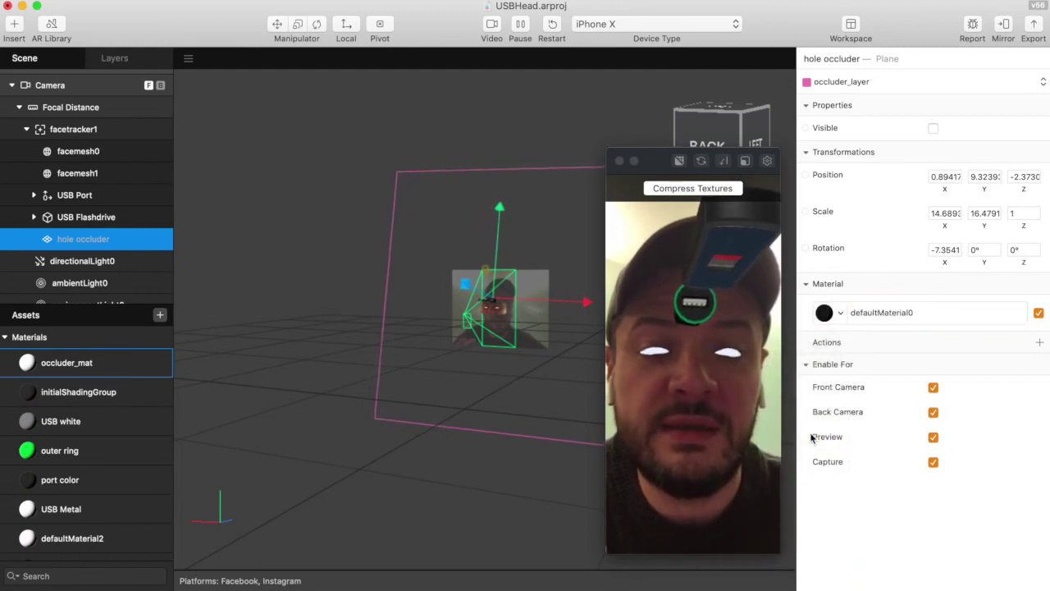
click(933, 129)
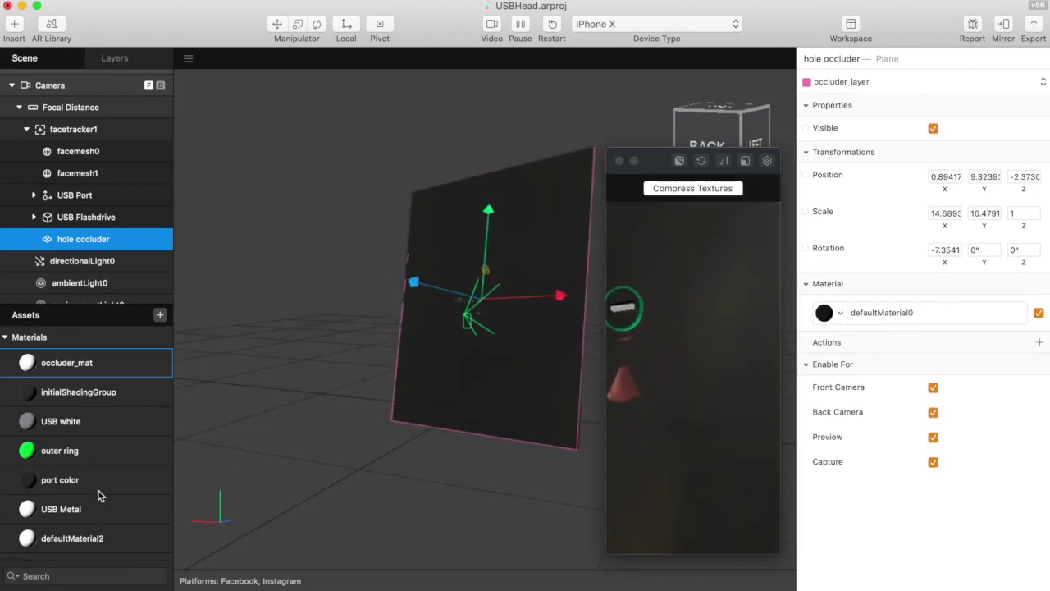
click(833, 320)
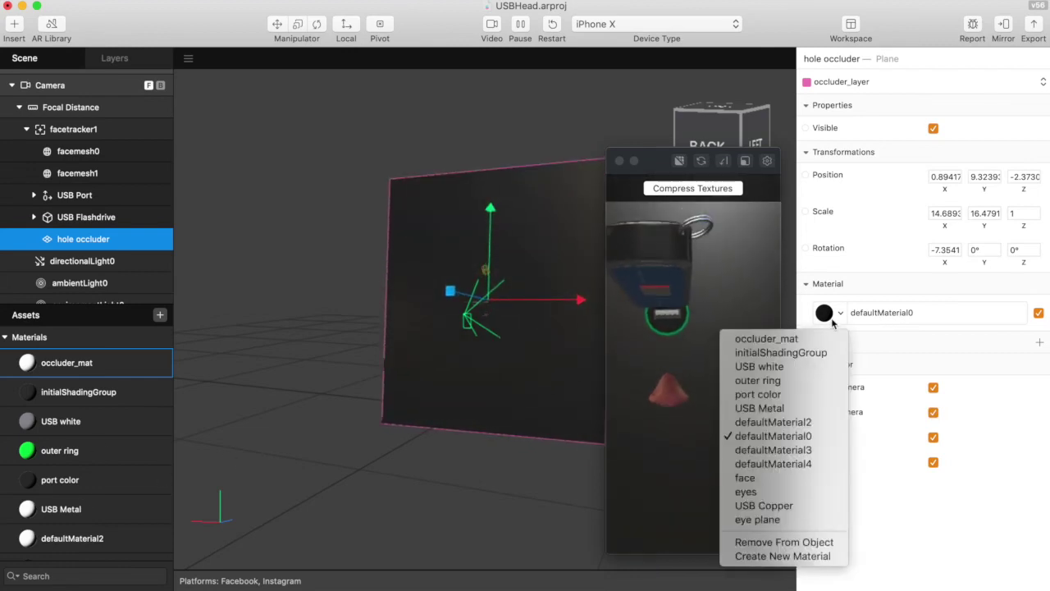
click(767, 338)
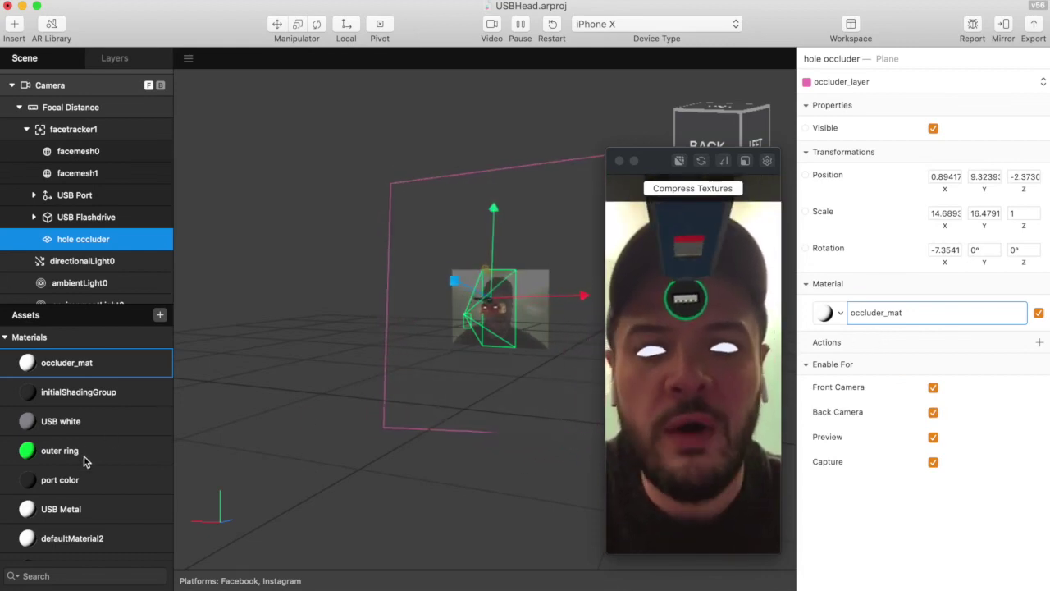
scroll(70, 492, down, 10)
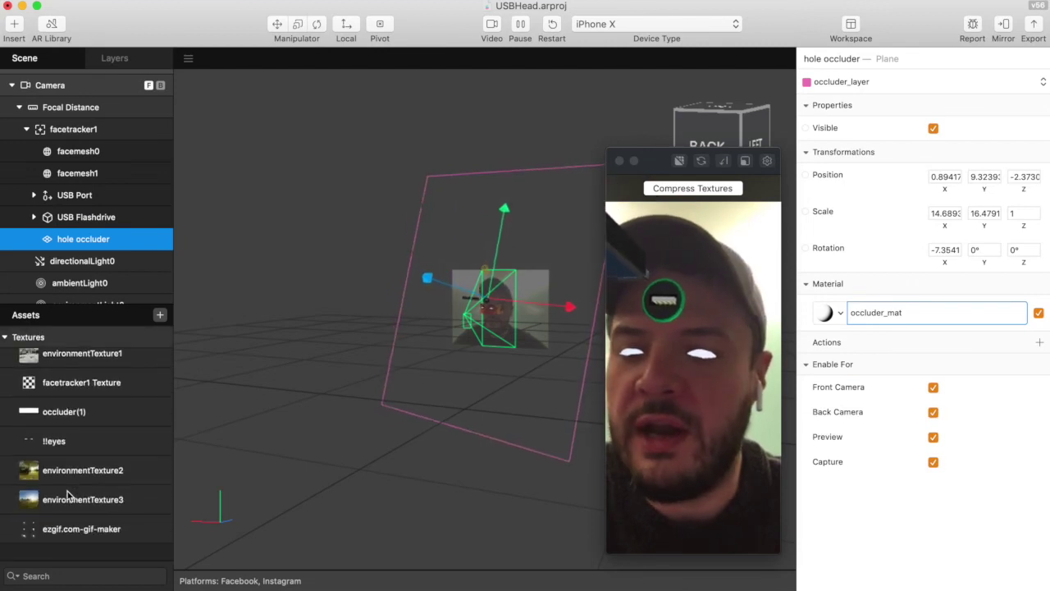
Inspect the occluder texture's Bitmap properties, confirming 1000 × 1000 with alpha, then reselect hole occluder.
scroll(69, 492, up, 3)
click(76, 402)
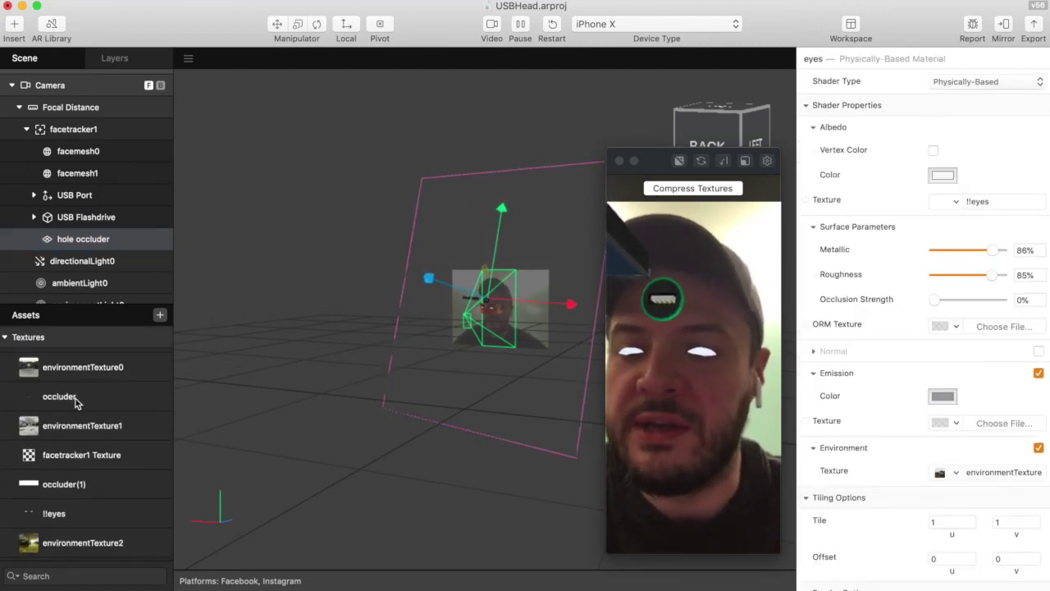
click(74, 397)
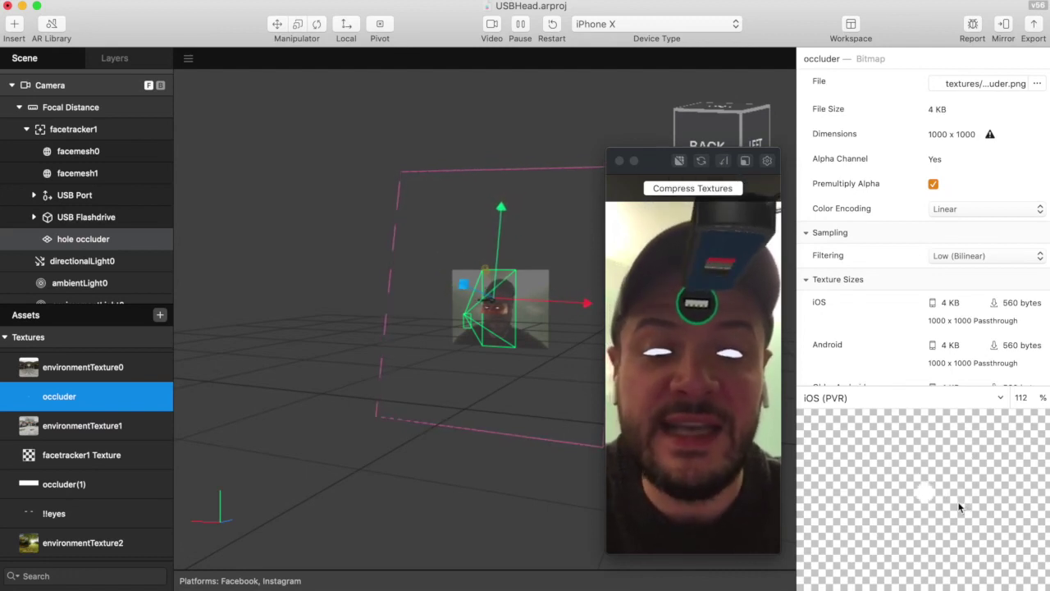
scroll(960, 506, down, 3)
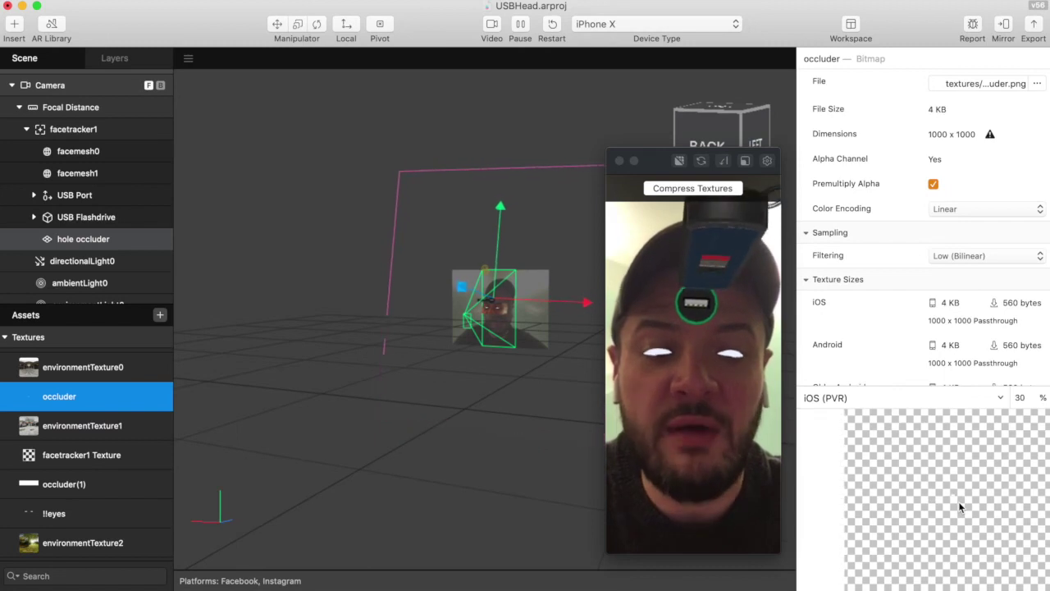
scroll(960, 506, up, 2)
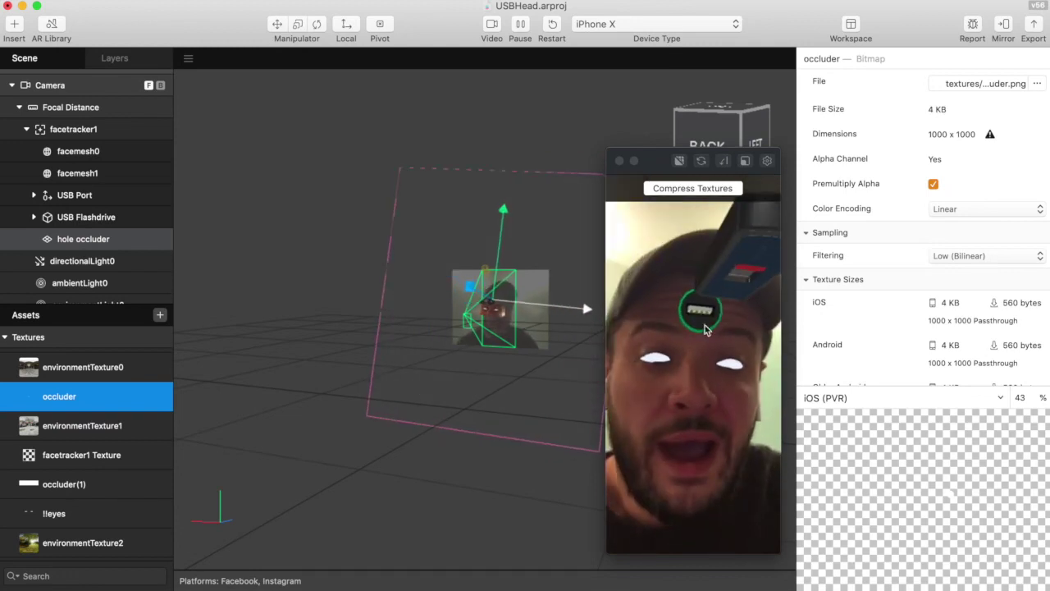
click(129, 238)
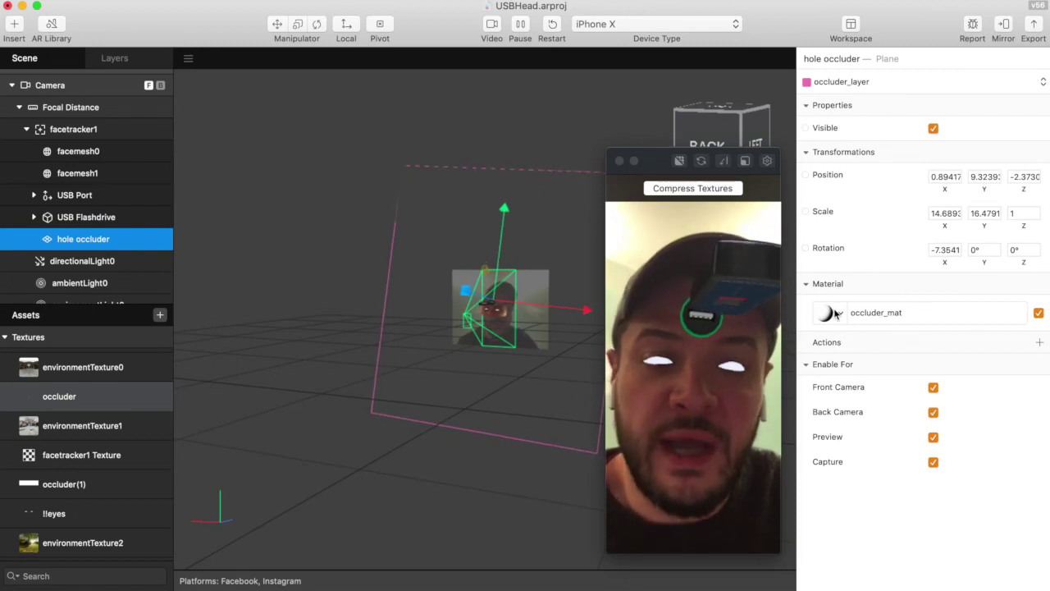
Review occluder_mat's inverted occluder-texture alpha, 1% opacity and Render Options in the Inspector.
scroll(98, 432, down, 10)
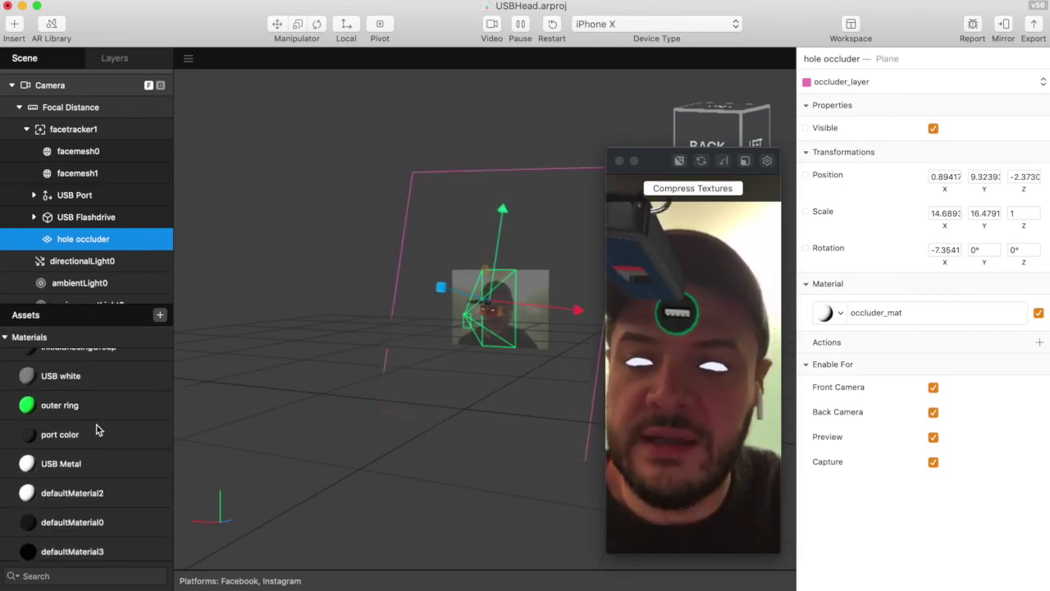
scroll(100, 427, up, 5)
scroll(102, 423, down, 1)
click(104, 417)
scroll(103, 417, down, 2)
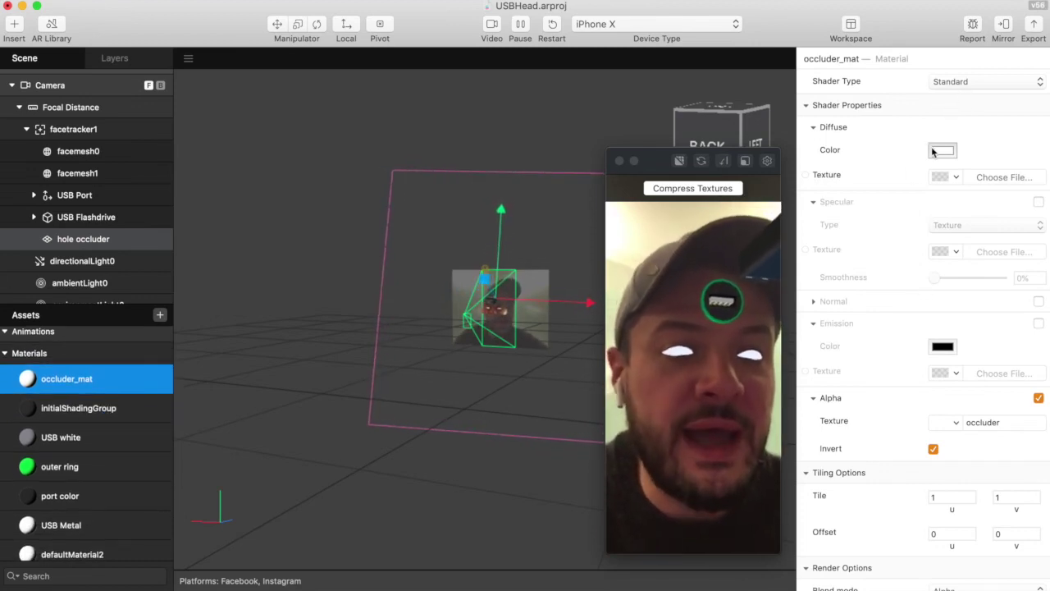
scroll(859, 455, down, 5)
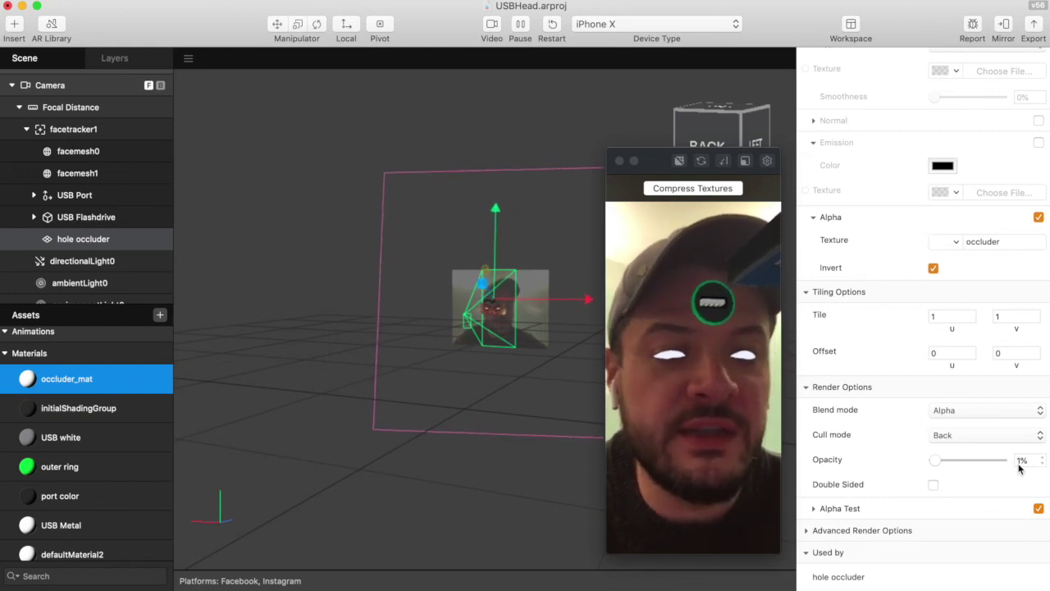
scroll(848, 257, up, 2)
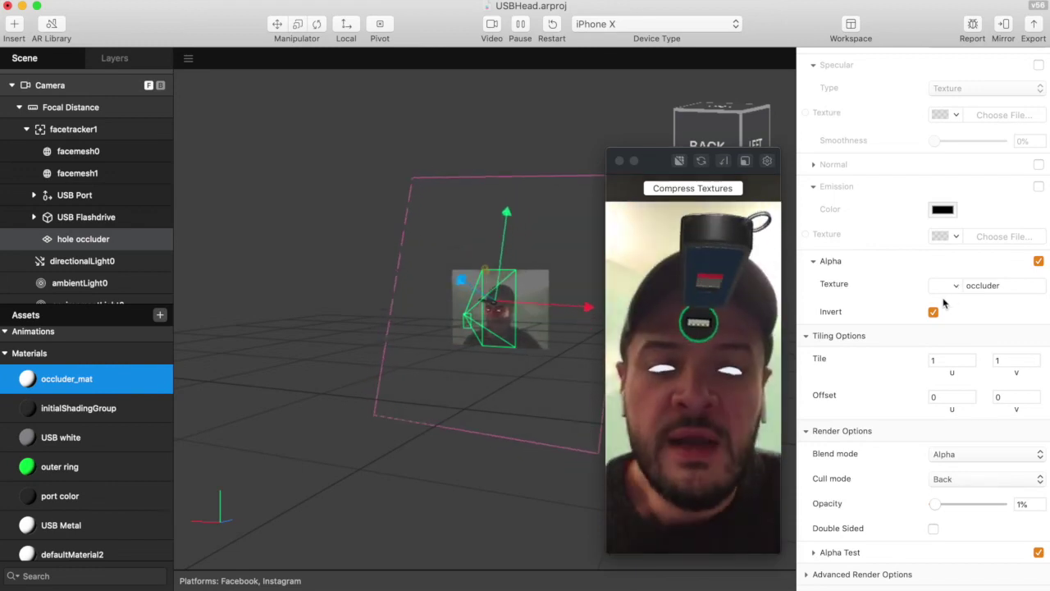
click(934, 312)
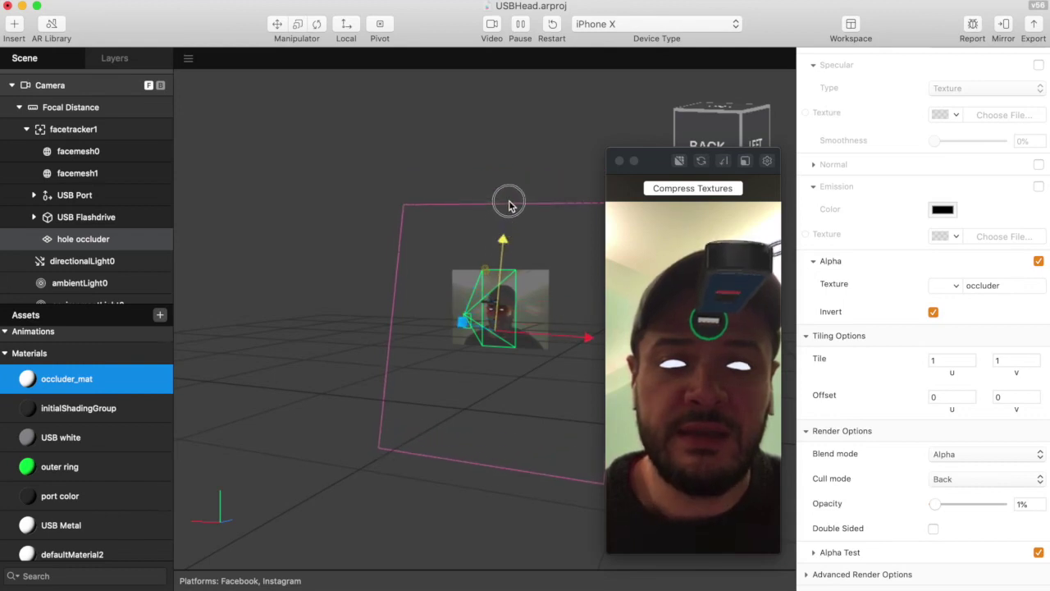
Collapse the floating simulator into the compact bottom-right preview window.
click(514, 169)
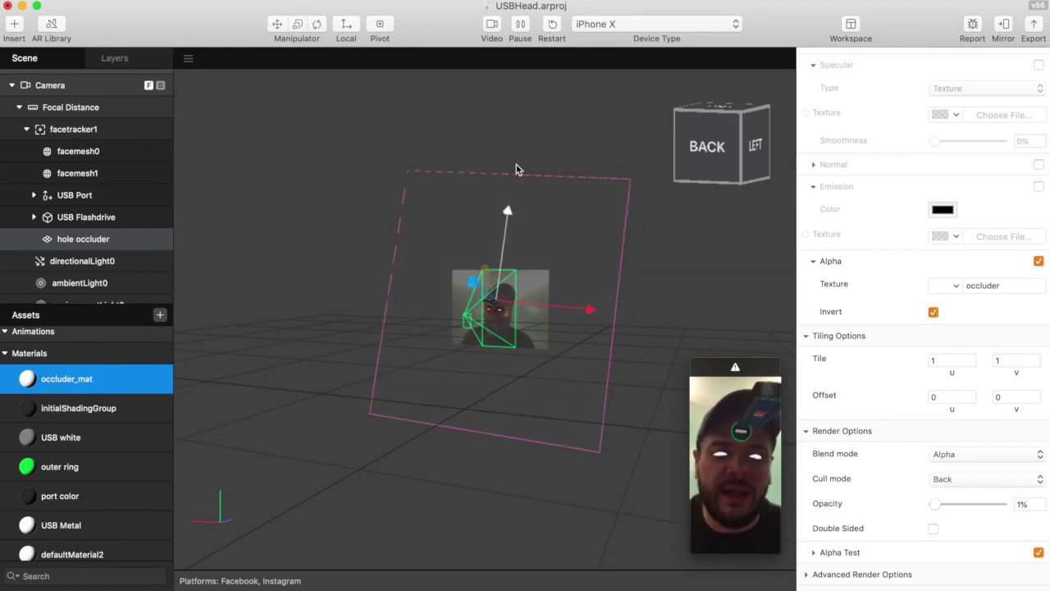
Zoom and orbit the viewport to view the USB port ring above the face.
scroll(487, 327, up, 10)
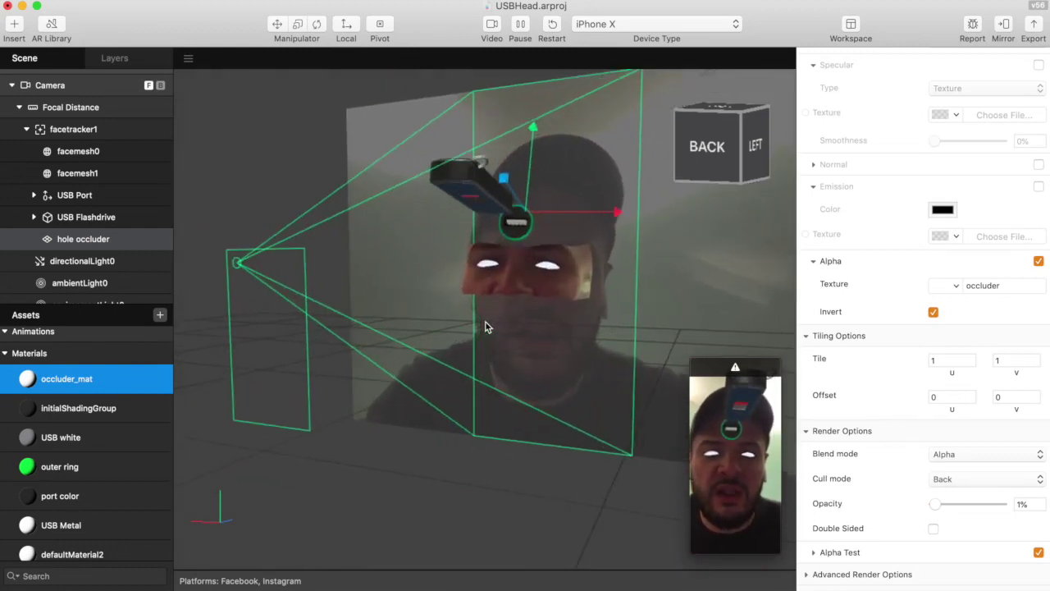
drag(537, 229, 518, 284)
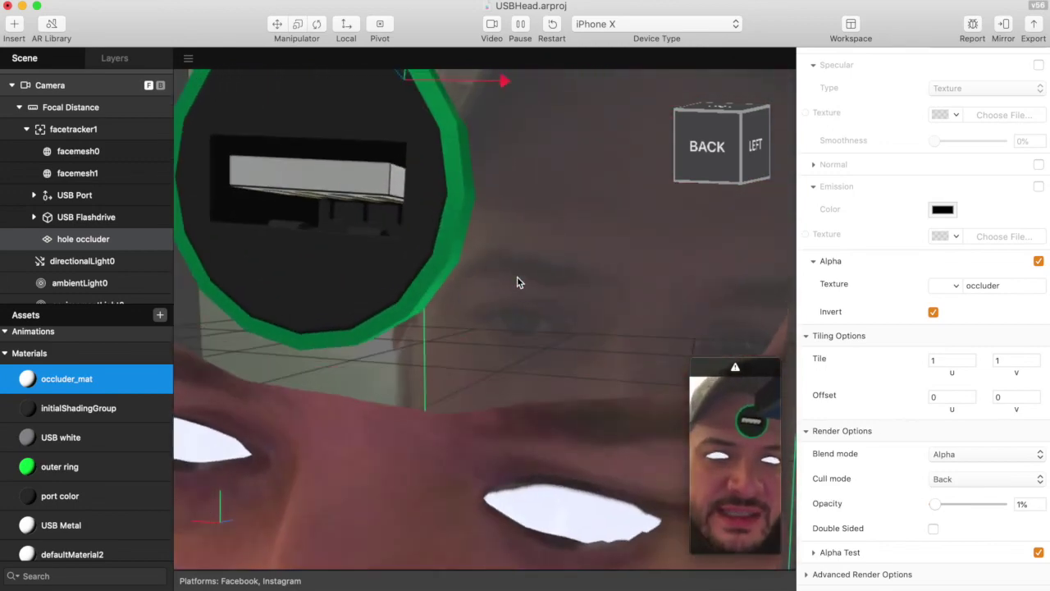